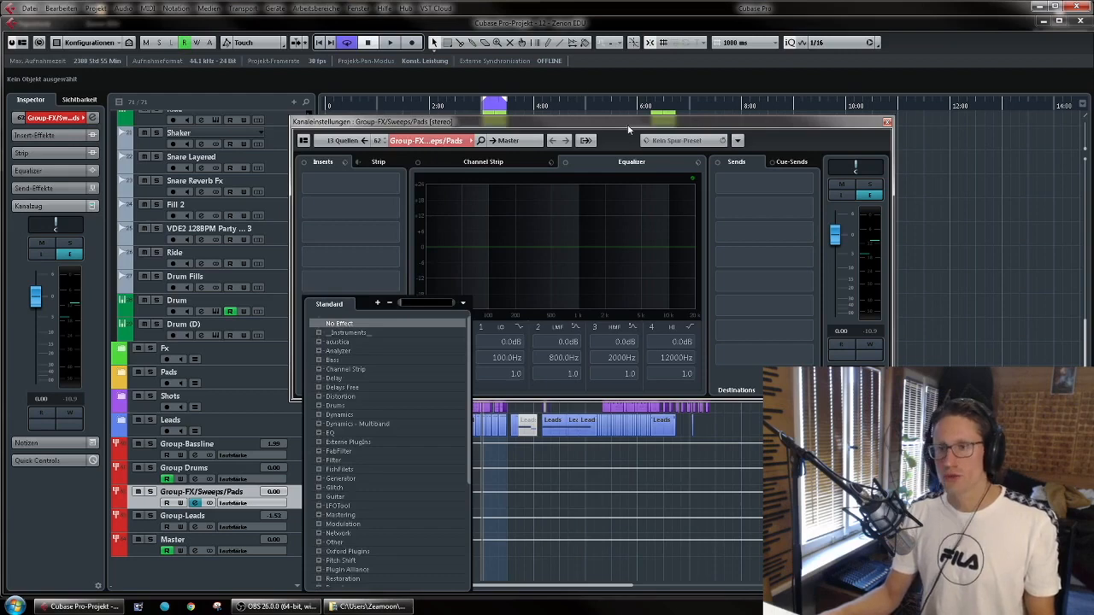
- Insert the L2 Stereo limiter in slot 6 of the Group-FX/Sweeps/Pads channel and set its threshold and output ceiling to -4.0
click(391, 306)
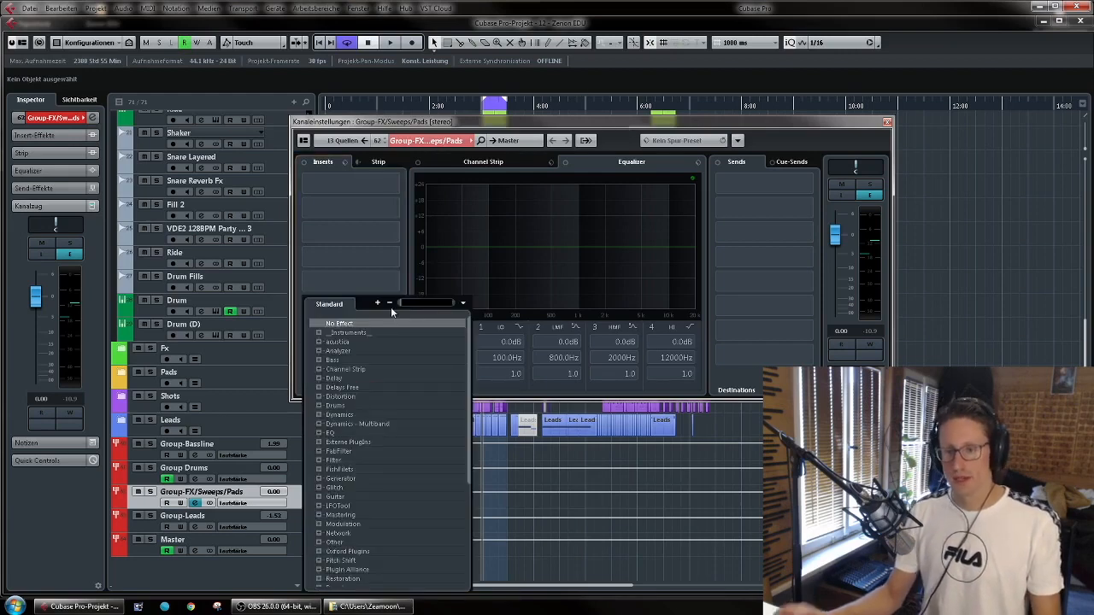
text(lfo)
click(446, 331)
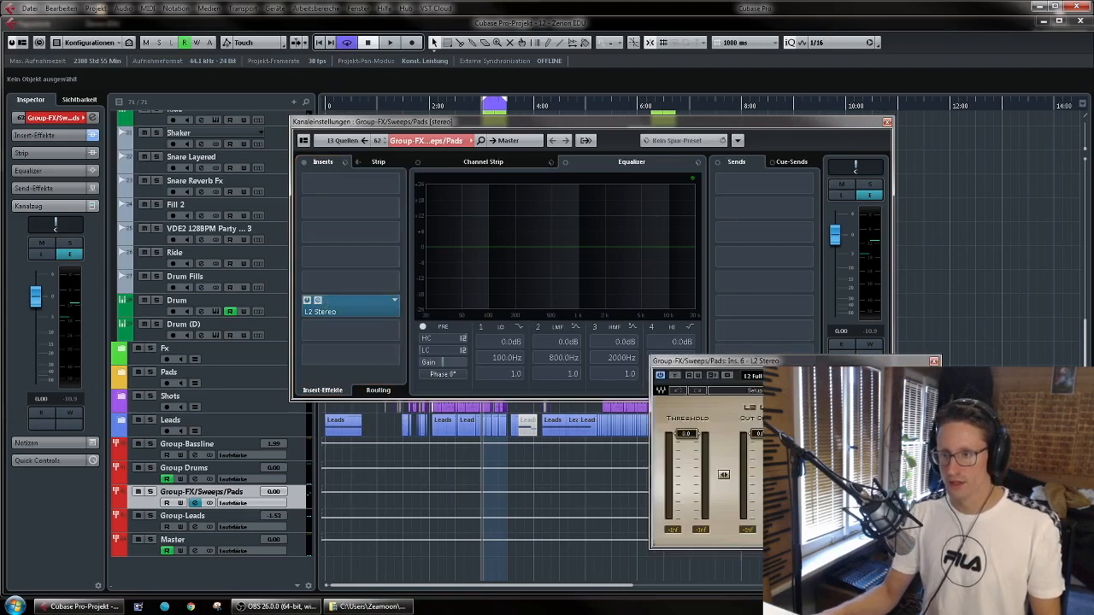
drag(820, 365, 658, 274)
drag(561, 383, 560, 393)
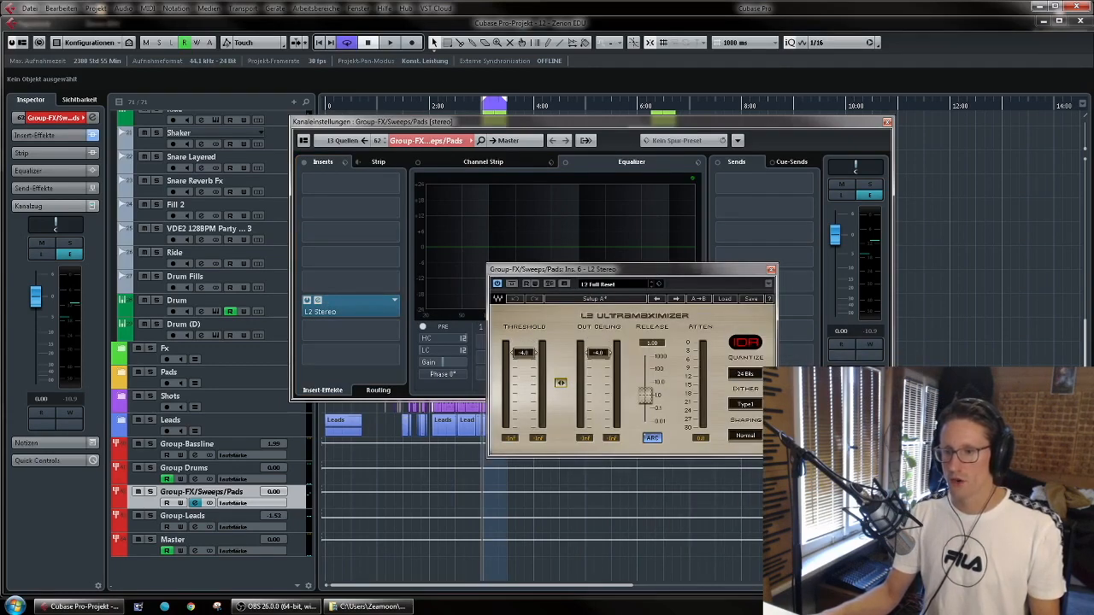
- Set the L2 limiter's dither to None, change its shaping setting, and close the limiter and channel settings
click(747, 404)
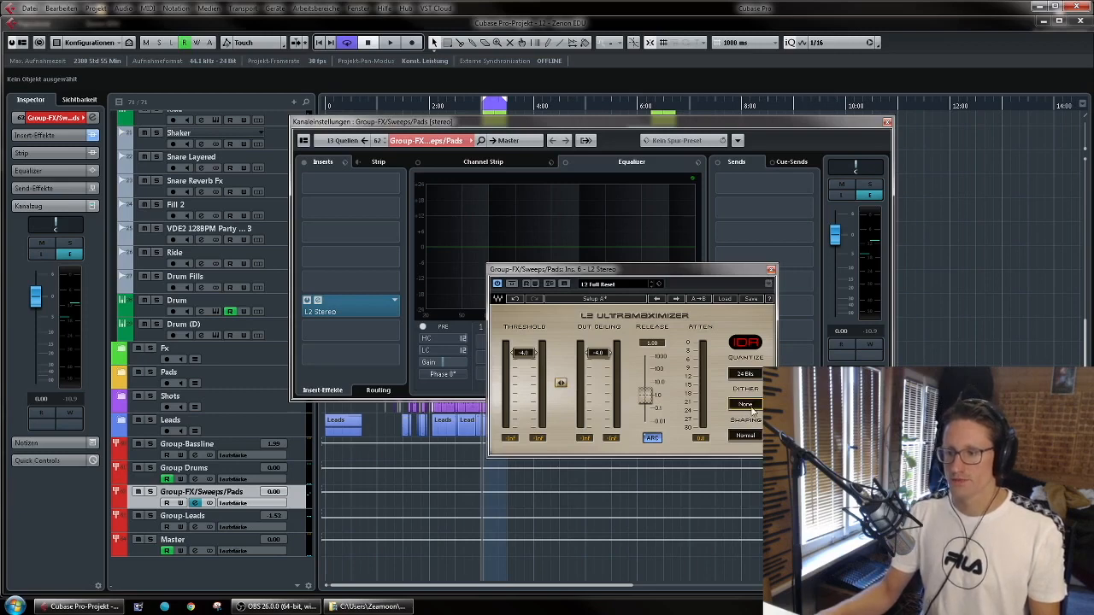
click(752, 437)
click(771, 269)
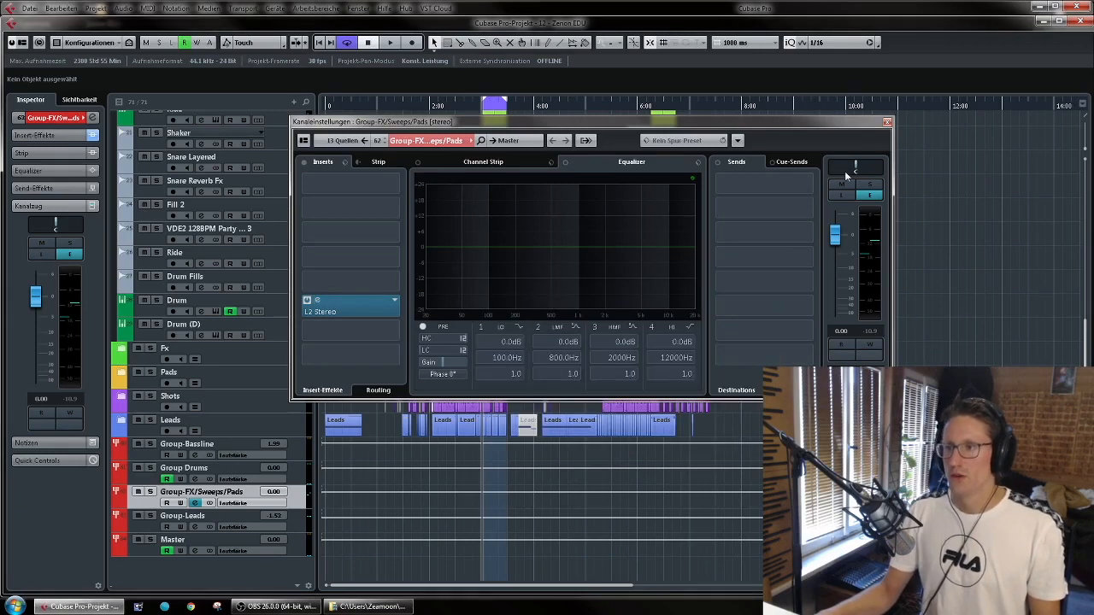
click(886, 122)
- Remove the TDR Nova, Oxford EQ and URS 1975 compressor inserts from the Group-Leads channel
click(193, 521)
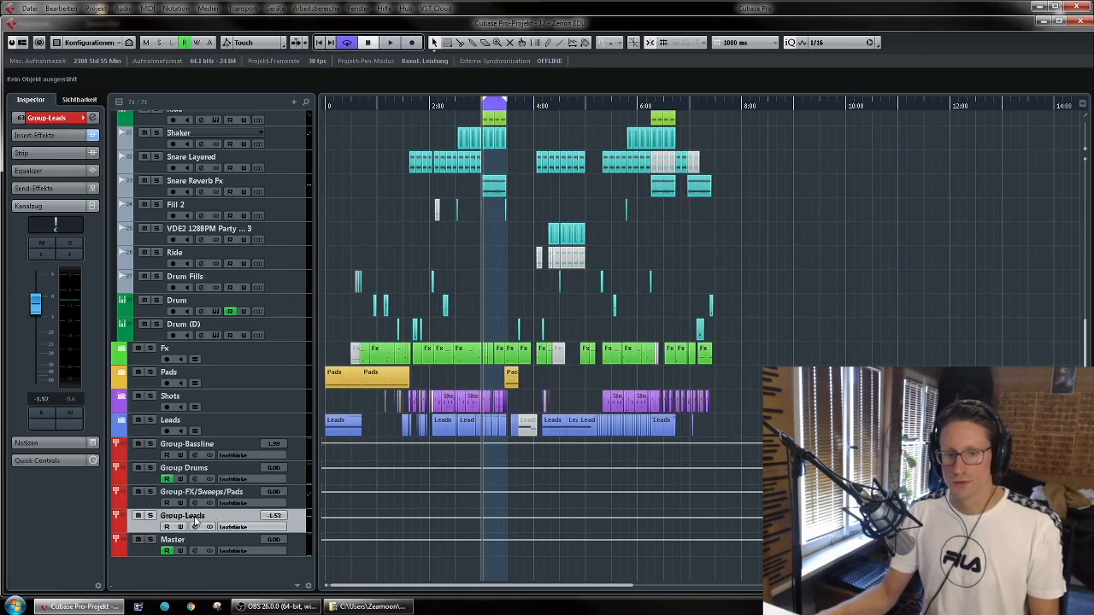
click(74, 255)
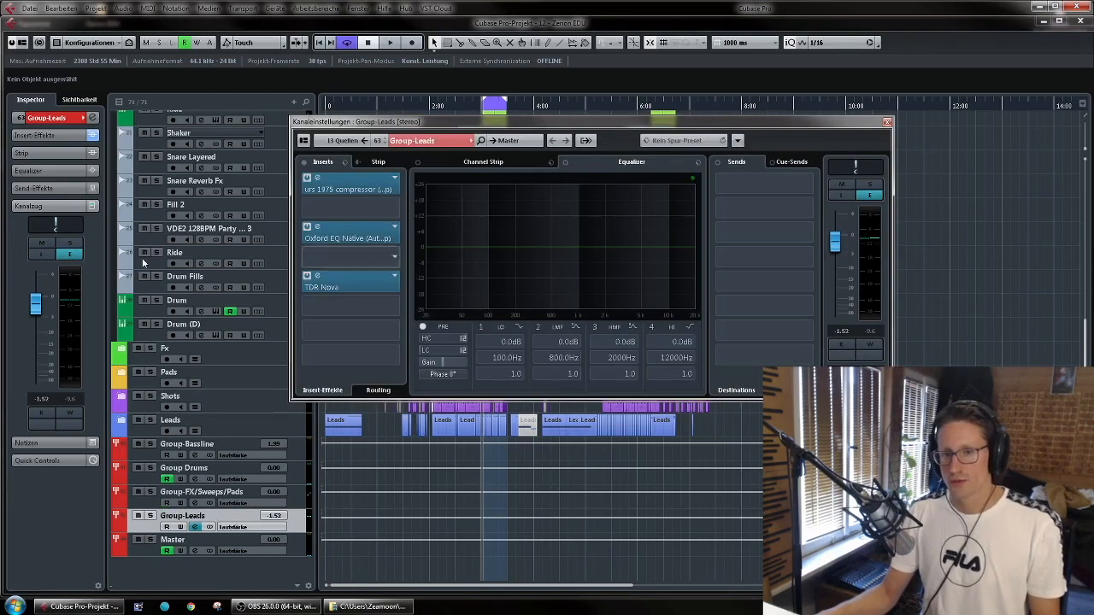
click(391, 279)
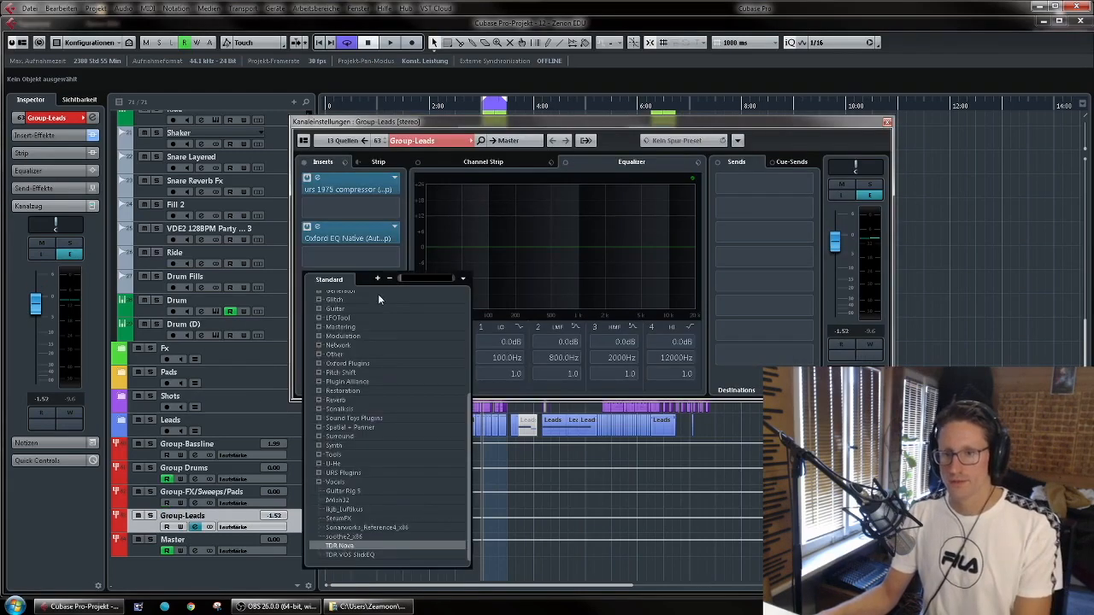
click(367, 296)
click(395, 232)
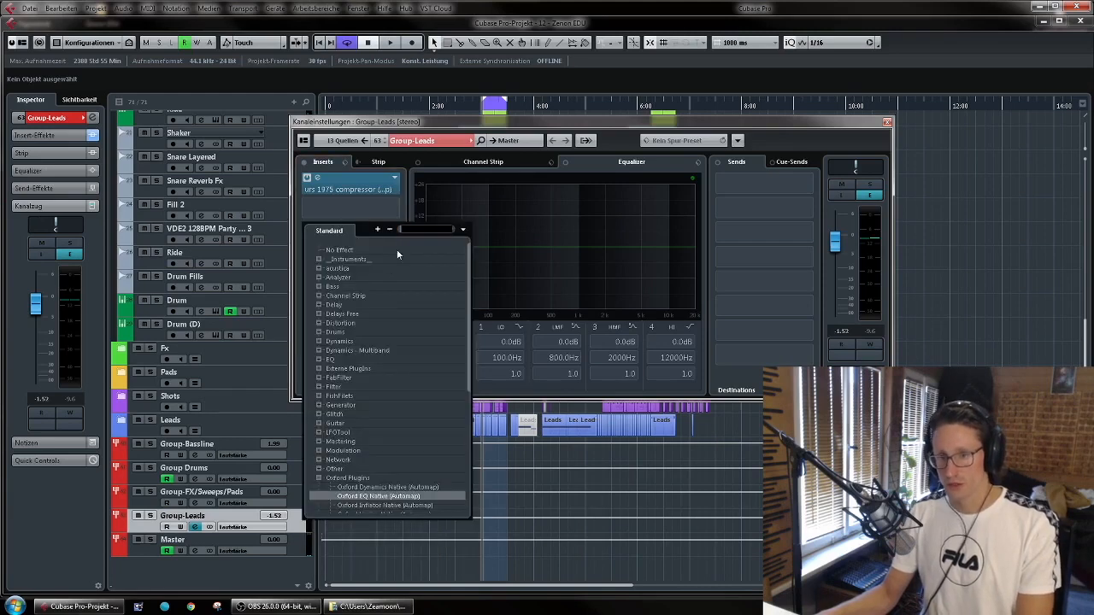
click(342, 251)
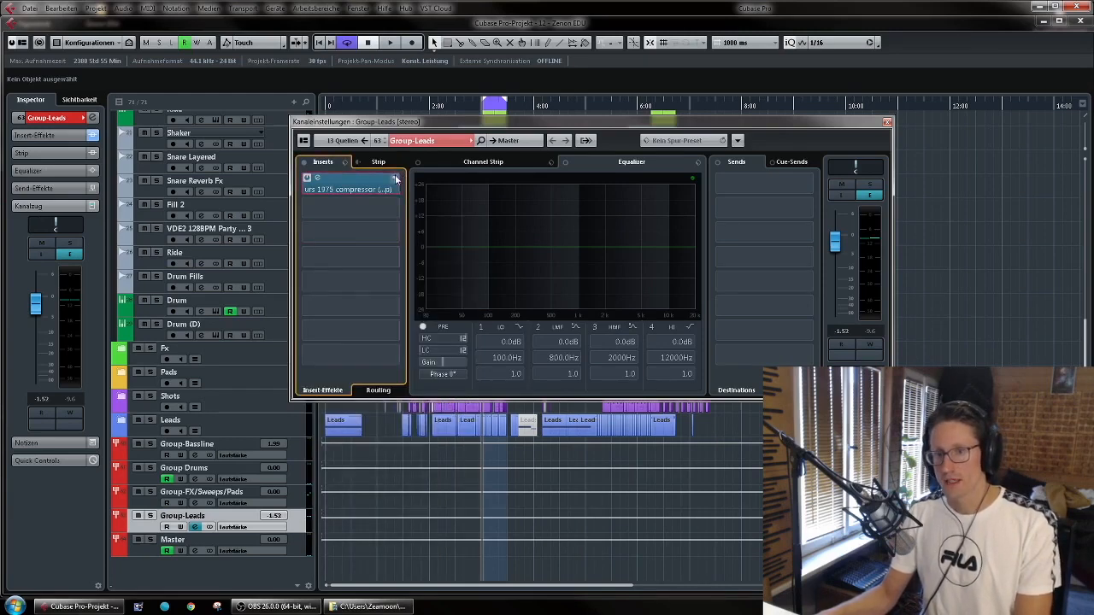
click(395, 177)
scroll(369, 215, up, 3)
click(369, 200)
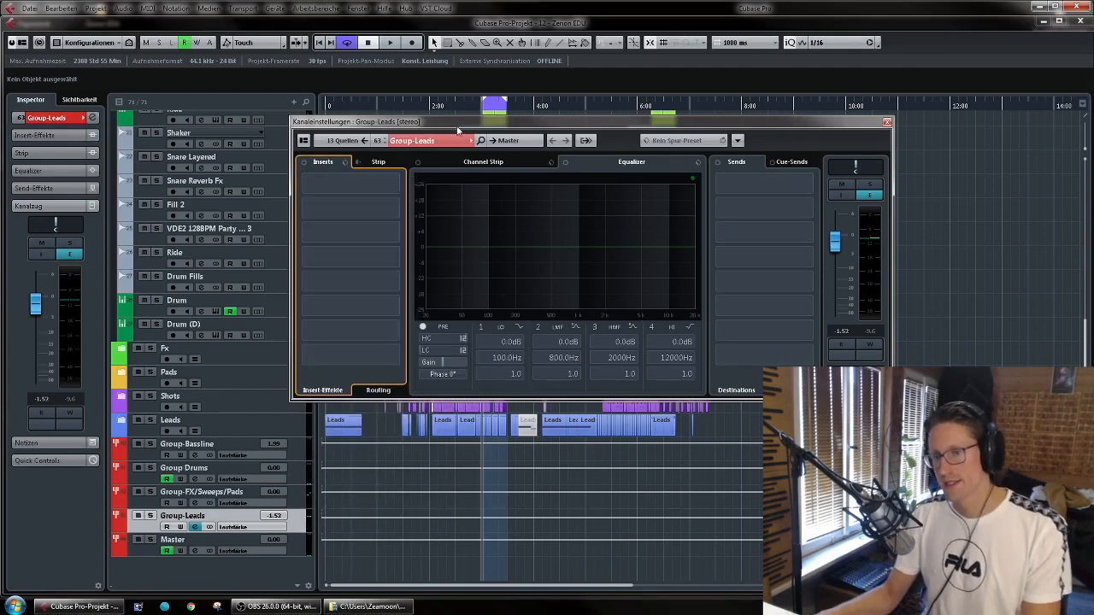
- Reposition the Group-Leads channel settings window, start playback and solo the leads group
drag(504, 127, 533, 124)
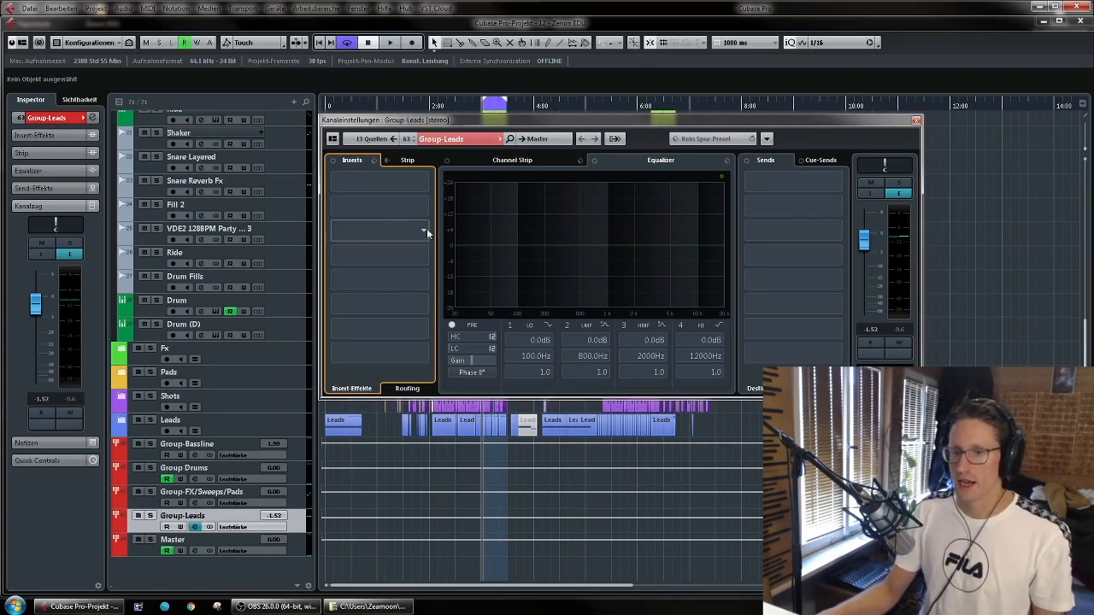
drag(557, 116, 559, 143)
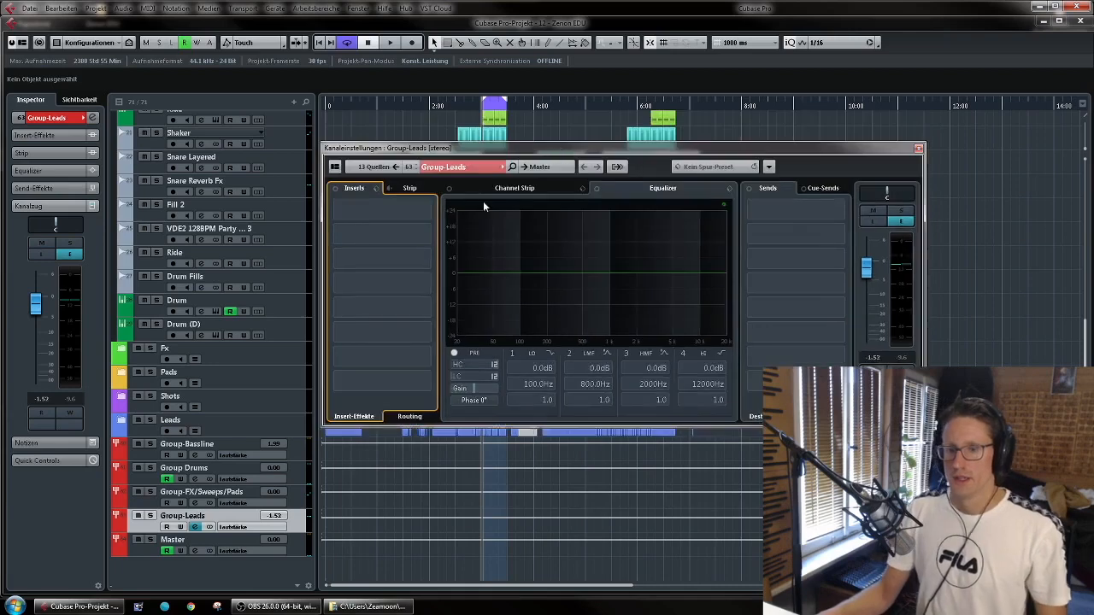
key(space)
key(s)
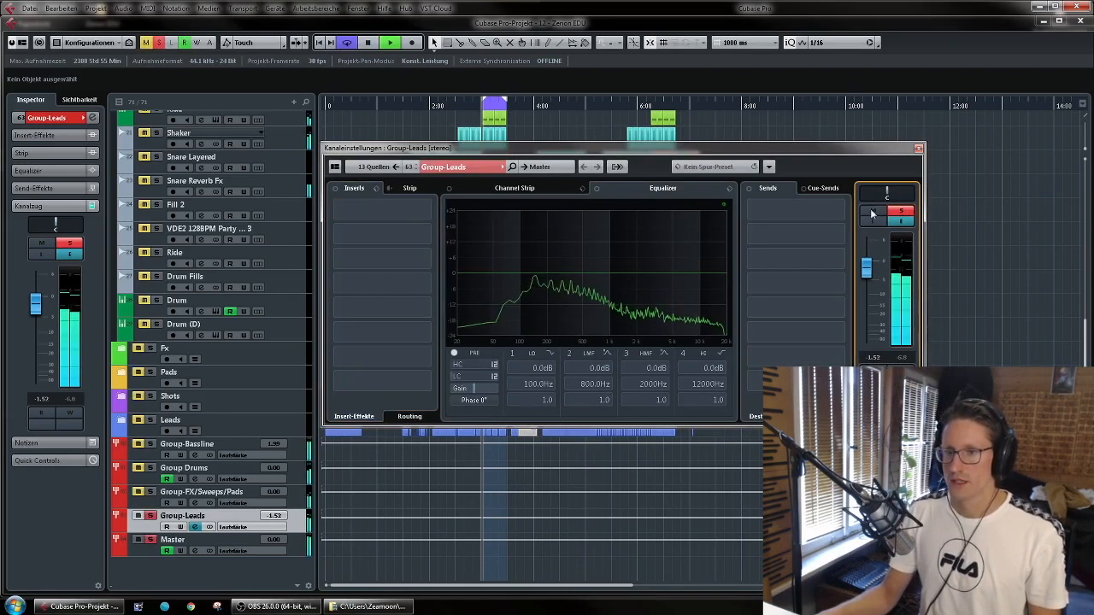
click(422, 211)
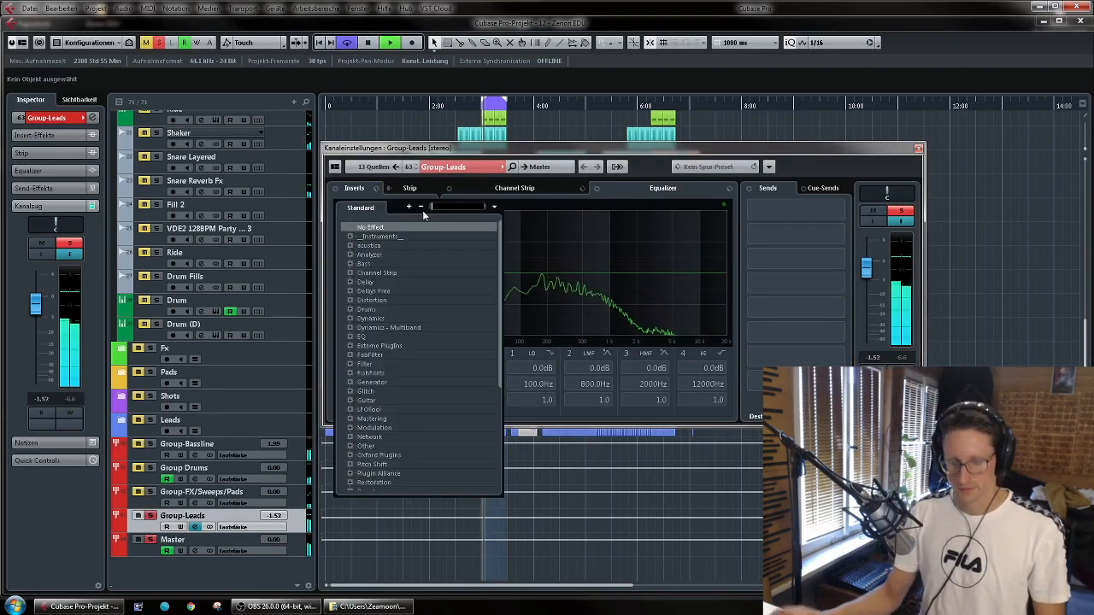
text(Comp)
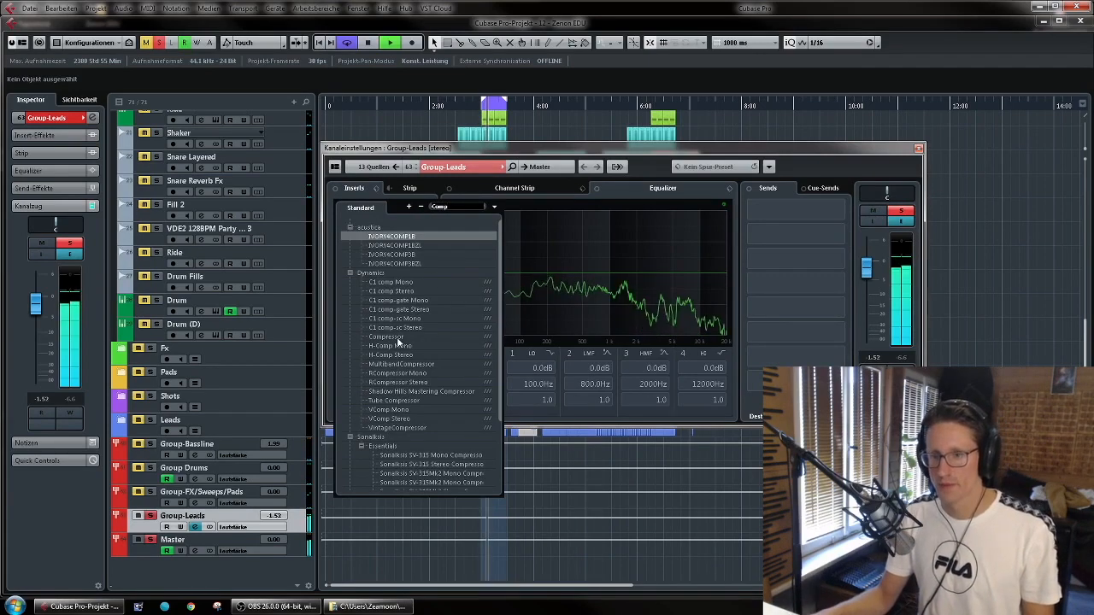
click(492, 190)
key(space)
- Insert the Compressor plug-in in the first slot of the Group-Leads channel and show its settings
click(422, 209)
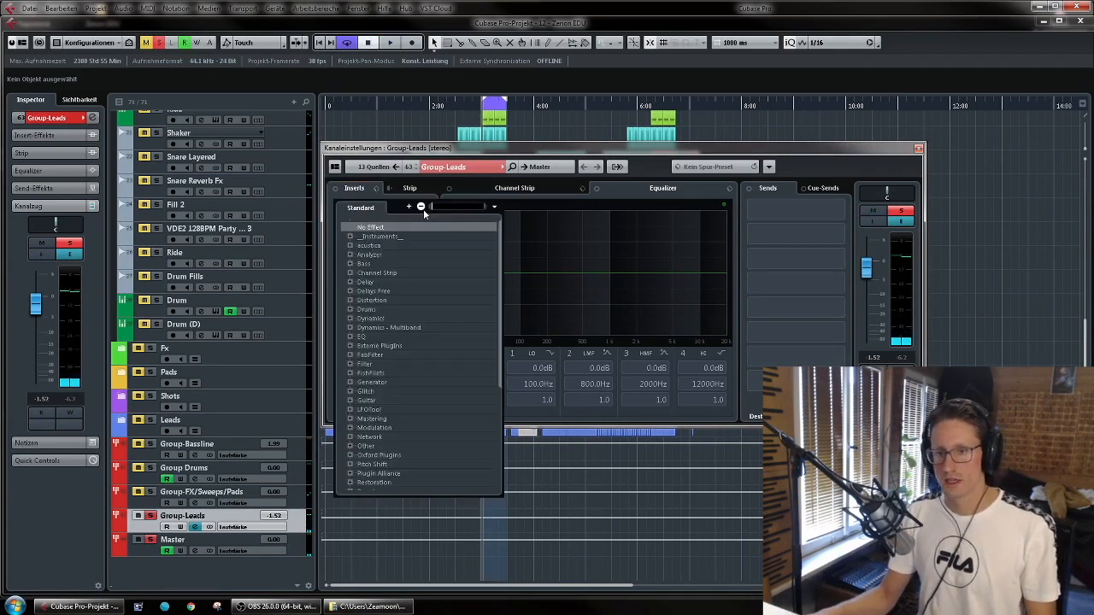
text(comp)
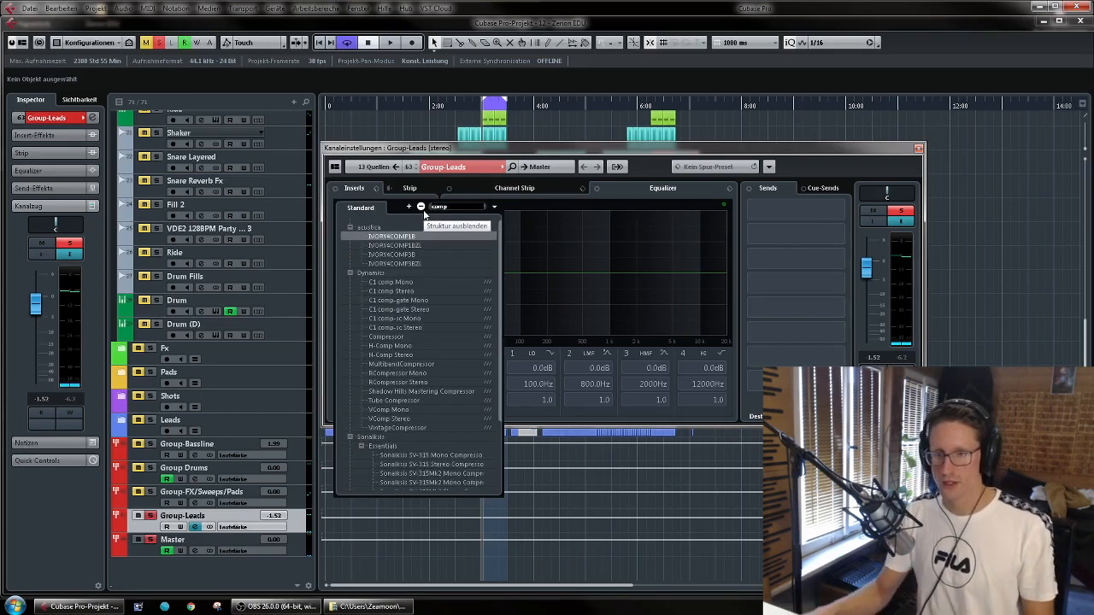
click(410, 336)
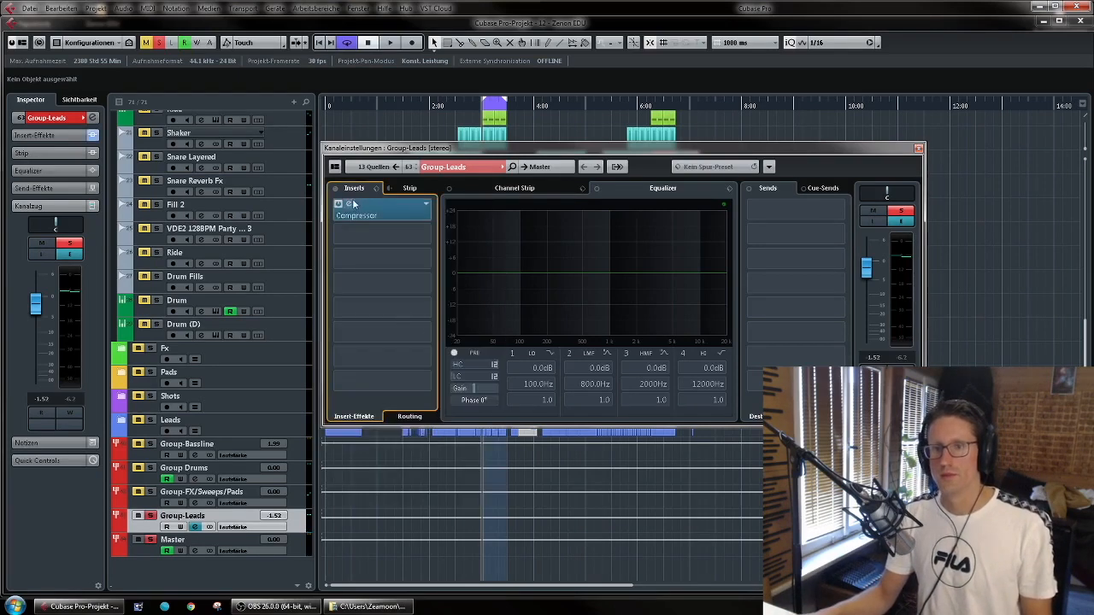
click(348, 205)
drag(615, 239, 652, 212)
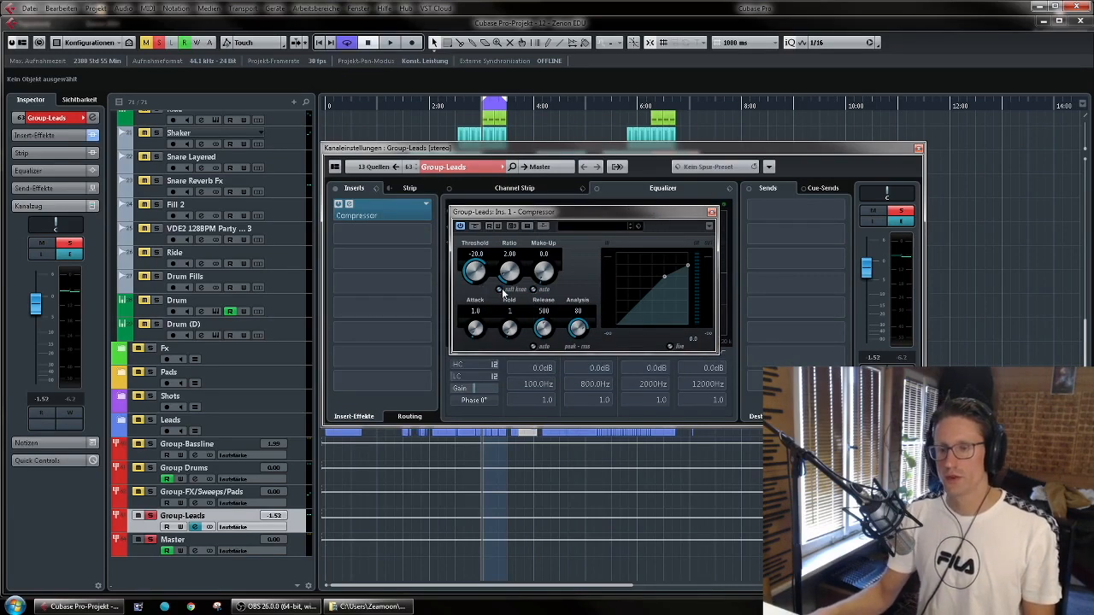
- During playback, set the compressor's threshold to -20.4, ratio to 1.40, attack to 18.3, release to 303 and analysis to 72
drag(543, 326, 598, 313)
key(space)
mouse_move(509, 271)
mouse_down()
mouse_move(535, 317)
mouse_move(498, 238)
mouse_move(500, 262)
mouse_up()
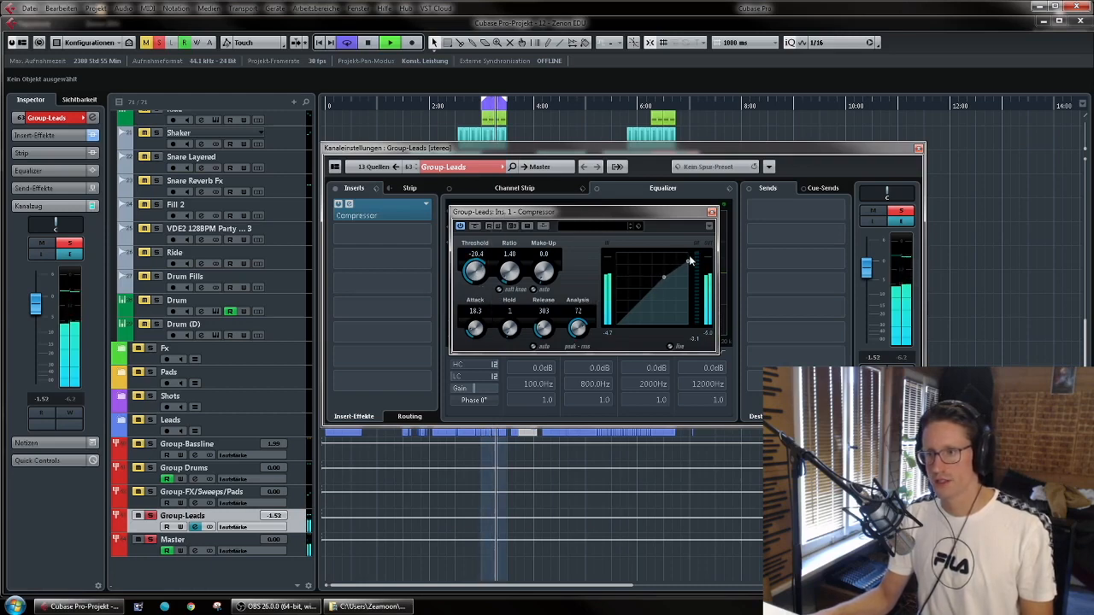
- Audition the leads near 6:00, set the compressor's make-up gain to 0.9, then stop playback and close the compressor
click(463, 105)
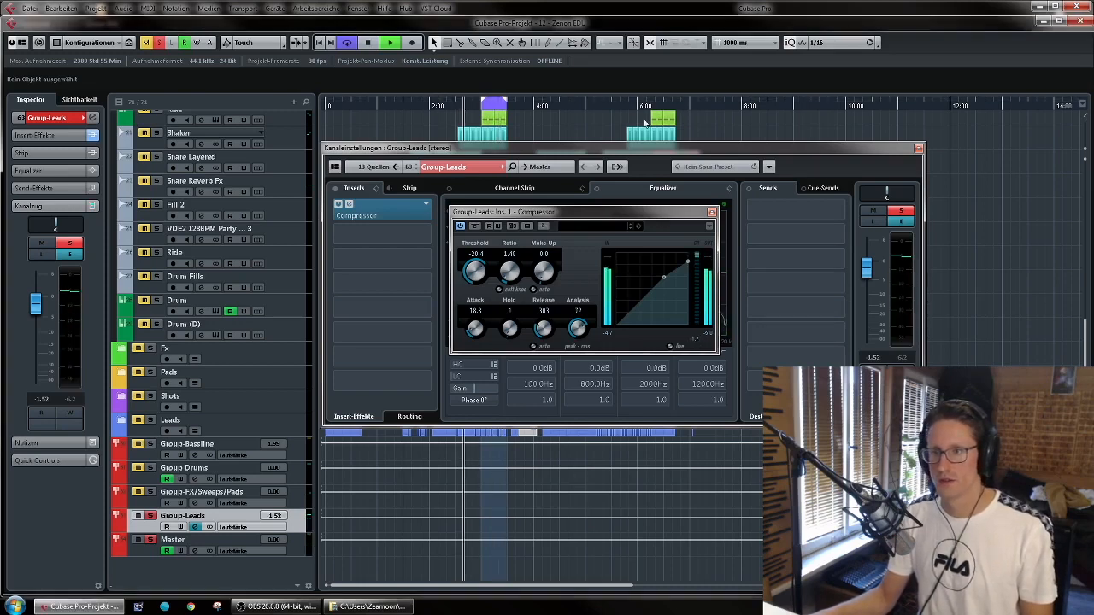
click(640, 106)
drag(551, 277, 550, 273)
key(space)
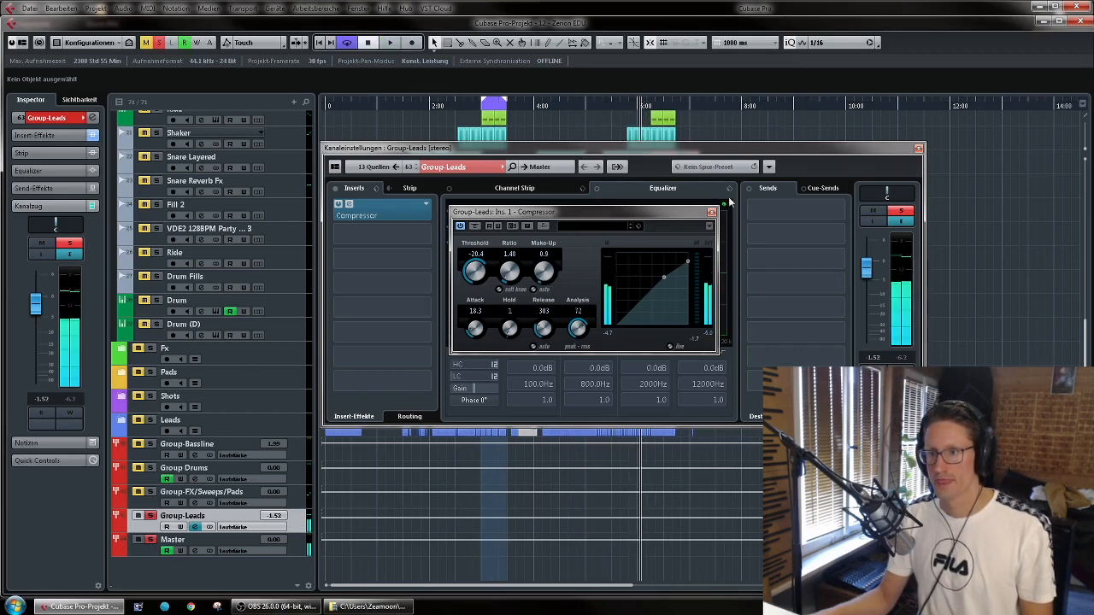
click(711, 212)
- Insert the PuigTec EQP1A Stereo equalizer in the third slot of the Group-Leads channel
click(424, 237)
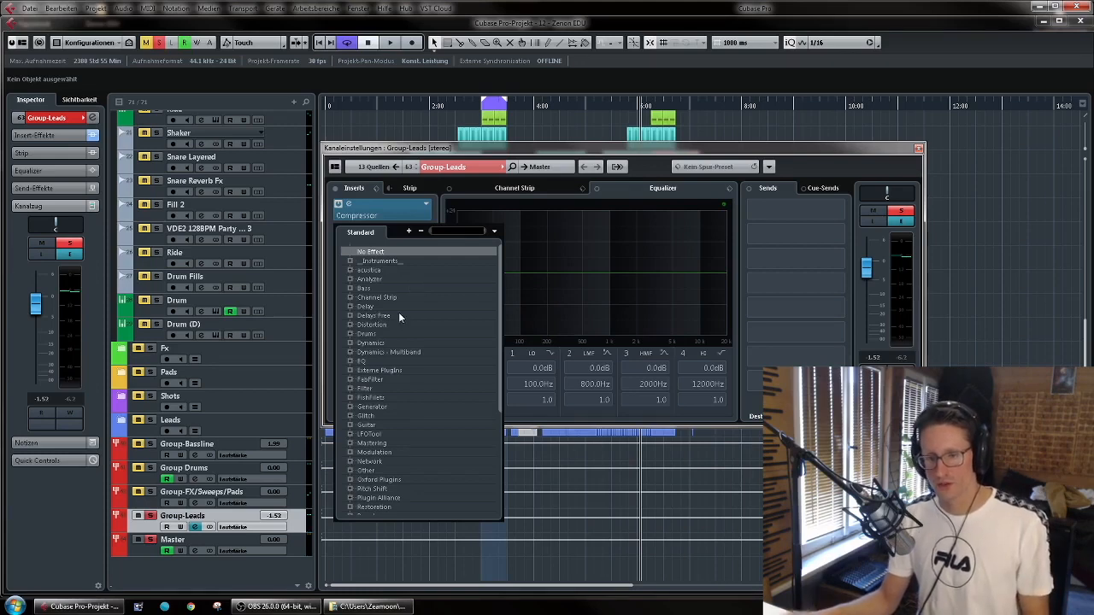
click(406, 361)
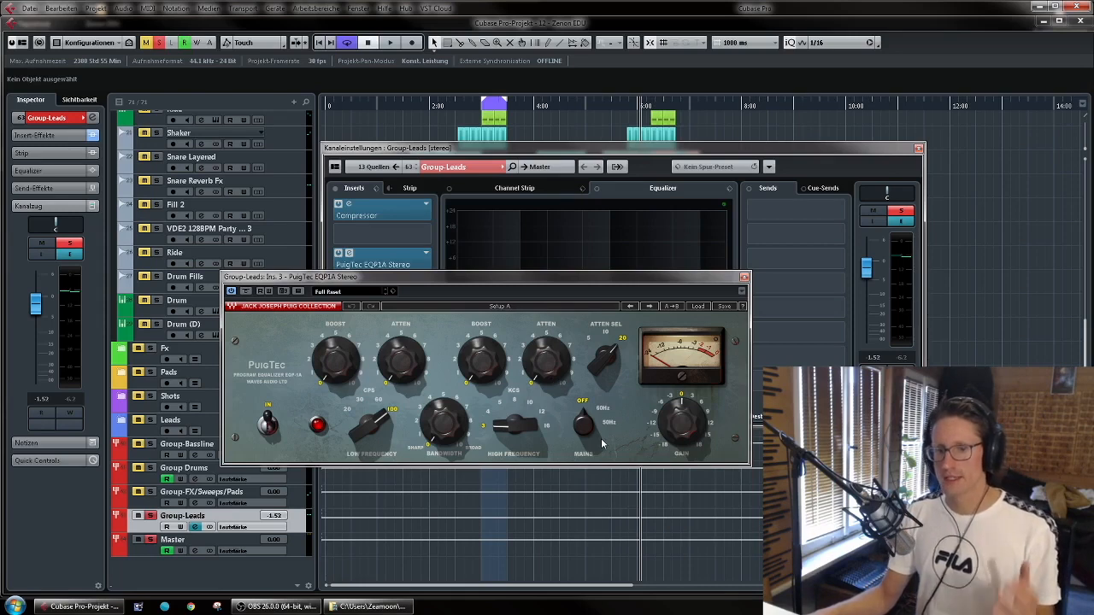
drag(635, 278, 586, 240)
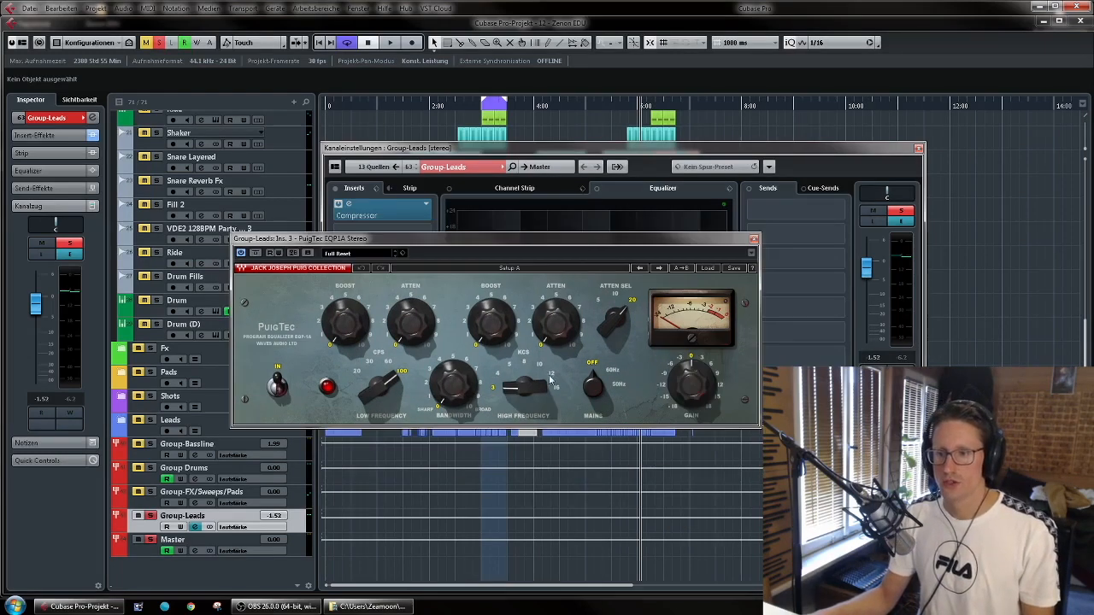
- Set the PuigTec's high frequency to 10 kHz with a high boost of about 1.3, audition it briefly and close the equalizer
mouse_move(531, 392)
mouse_down()
mouse_move(531, 374)
mouse_move(525, 386)
mouse_up()
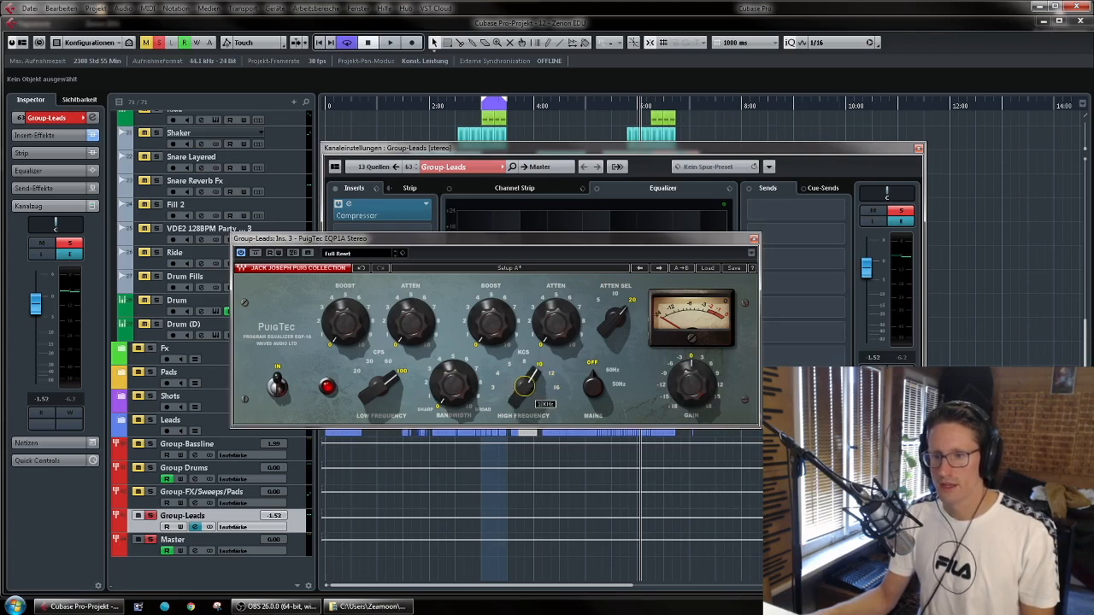
drag(507, 335, 507, 330)
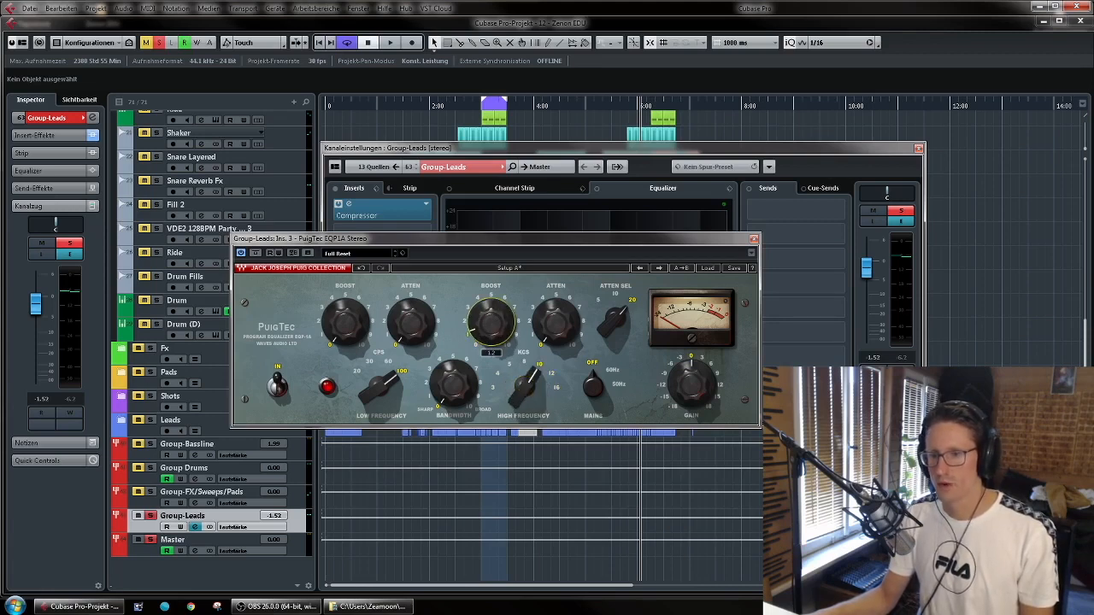
key(space)
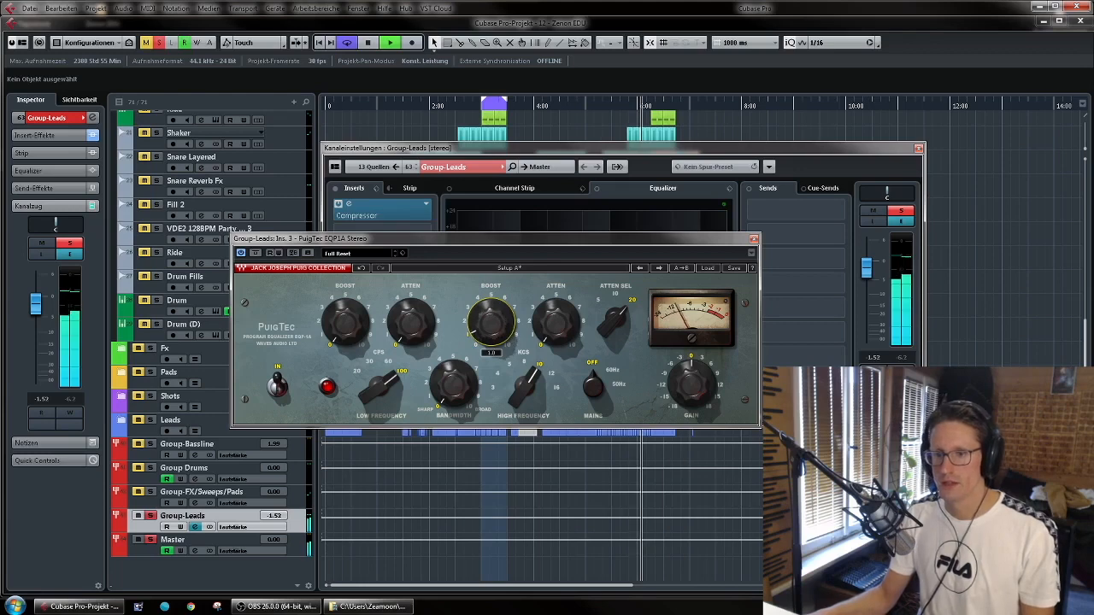
key(space)
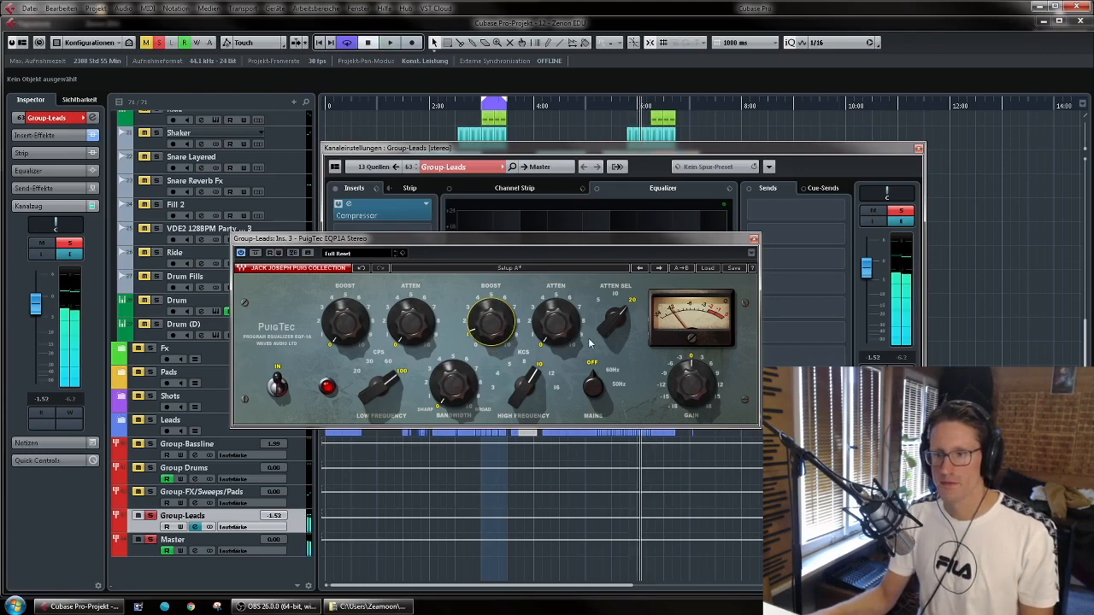
click(753, 239)
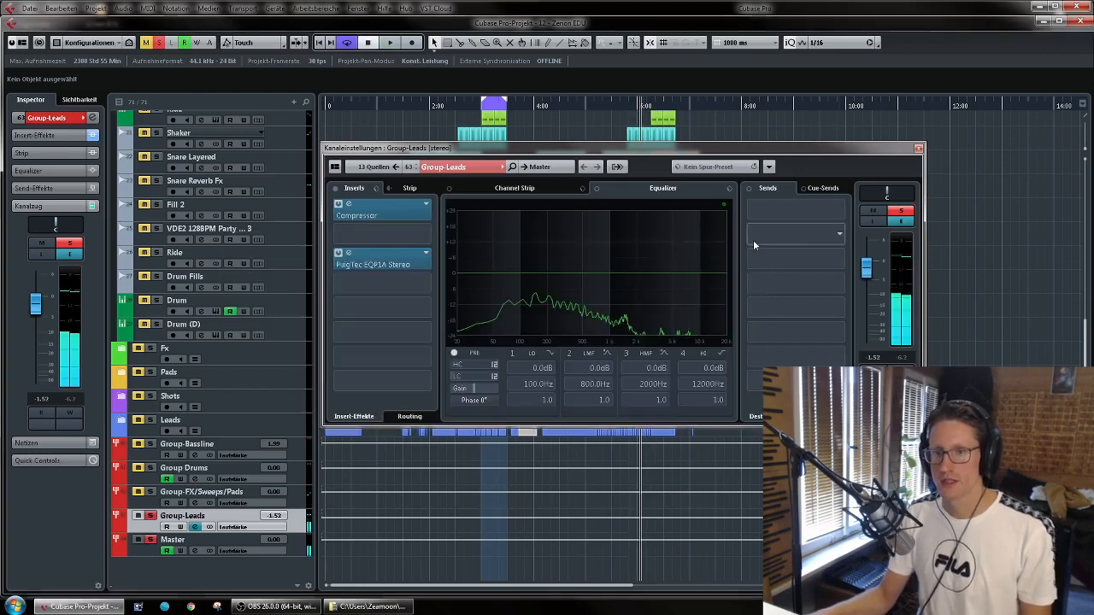
- Insert the Black Box Analog Design HG-2 saturator in slot 6 of the Group-Leads channel and start playback
click(424, 330)
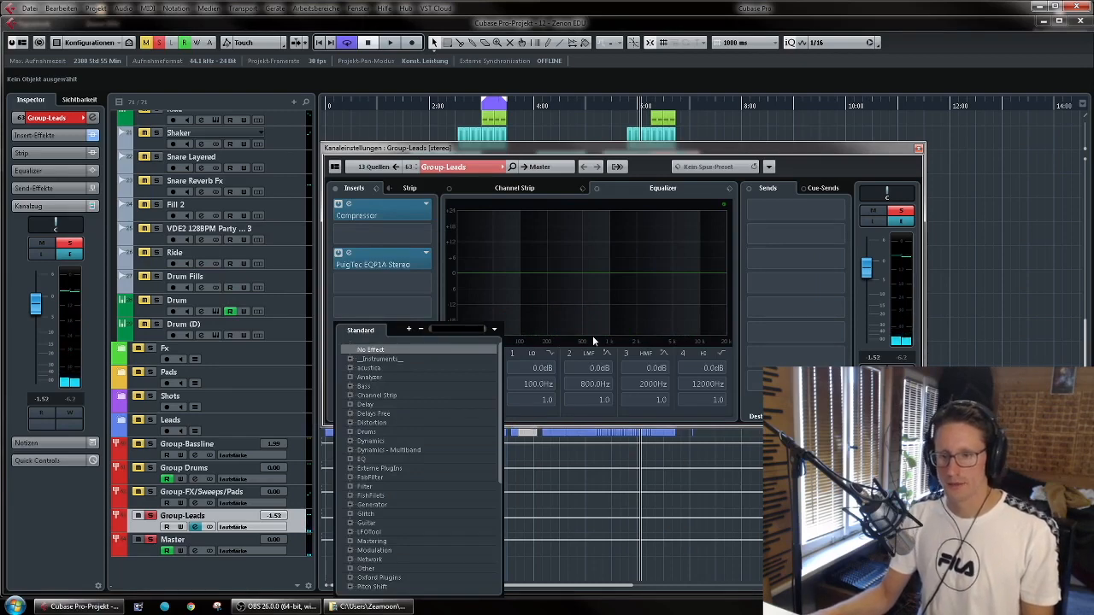
text(hg)
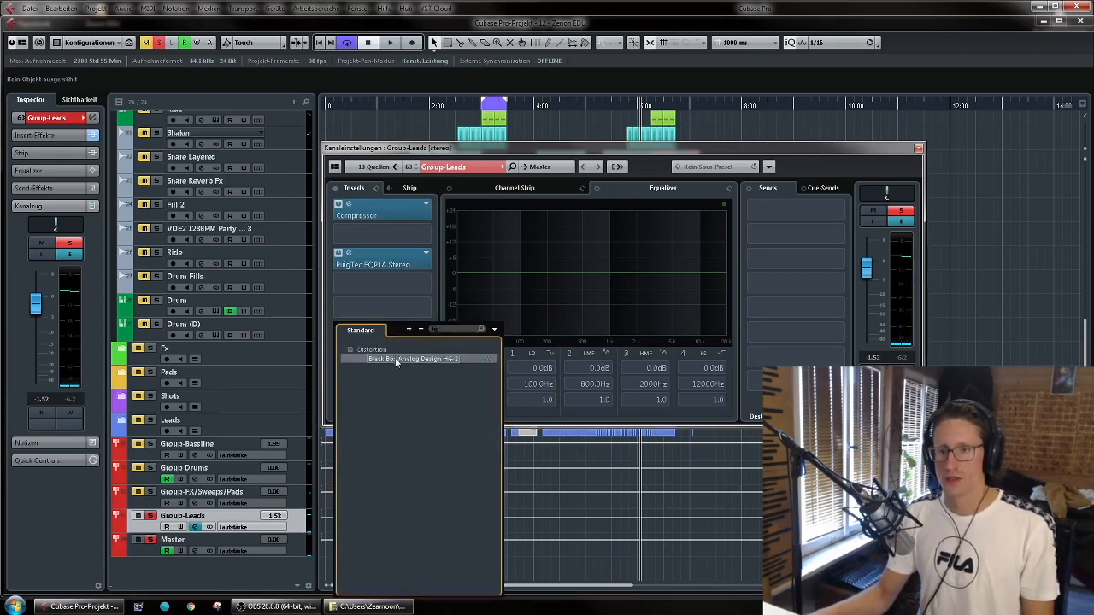
click(395, 357)
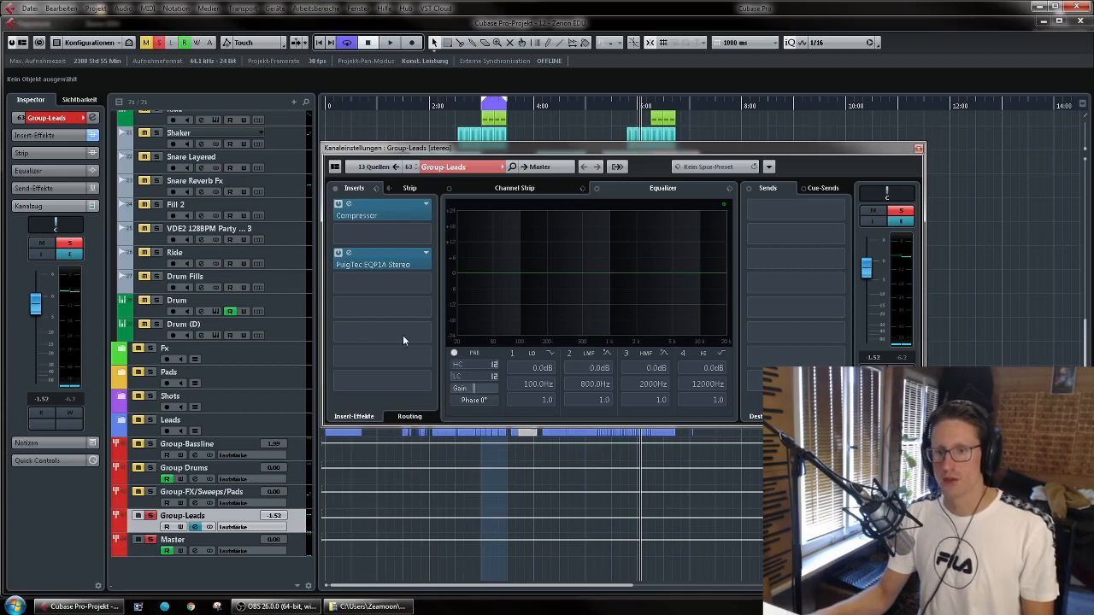
key(space)
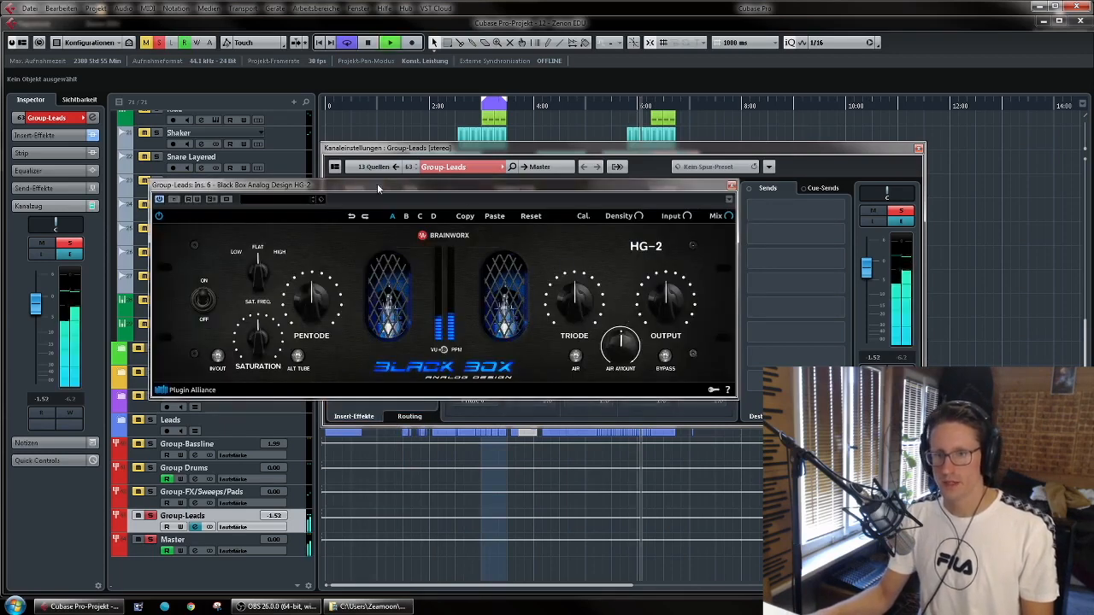
- Close the HG-2 and compare the soloed Group-Leads with its insert effects bypassed and active, then stop playback
click(731, 185)
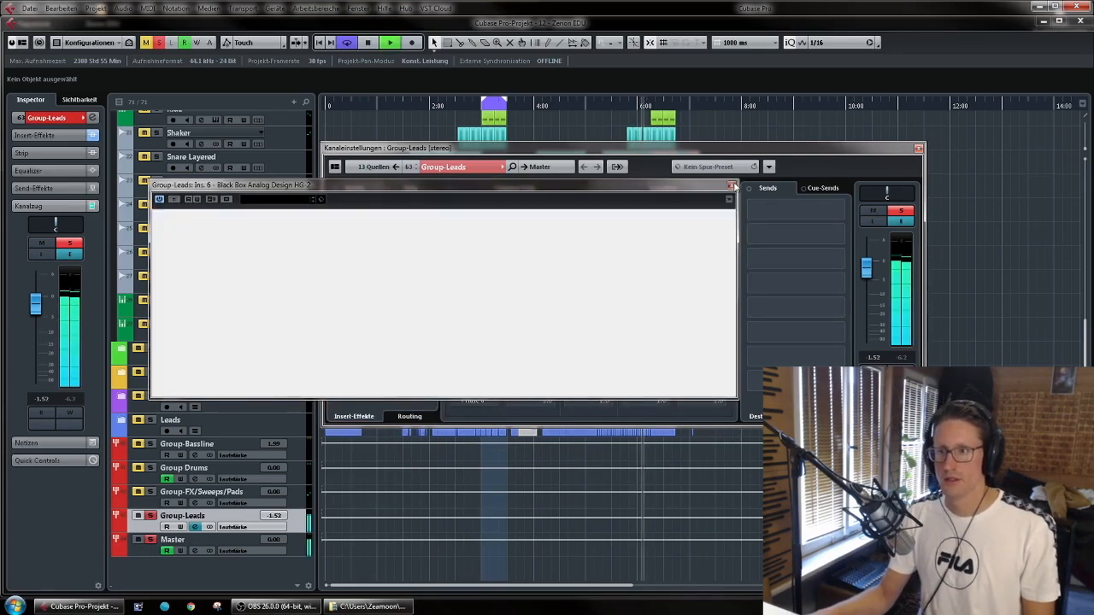
click(336, 188)
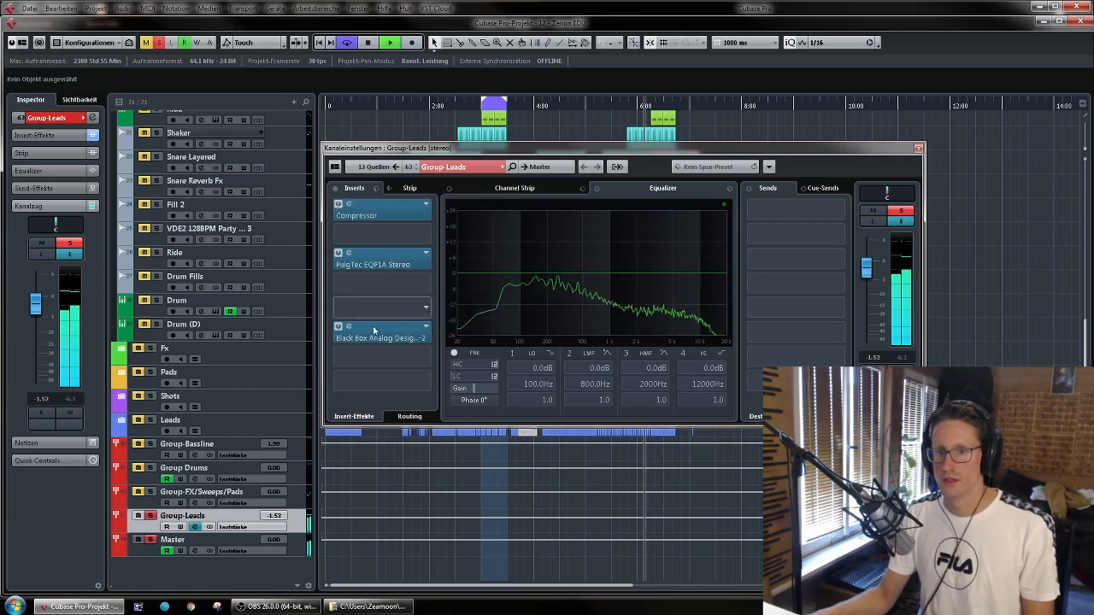
click(336, 189)
key(space)
- Turn off the Group-Leads solo and compare its insert effects bypassed and active within the full mix near 6:00
click(147, 516)
key(space)
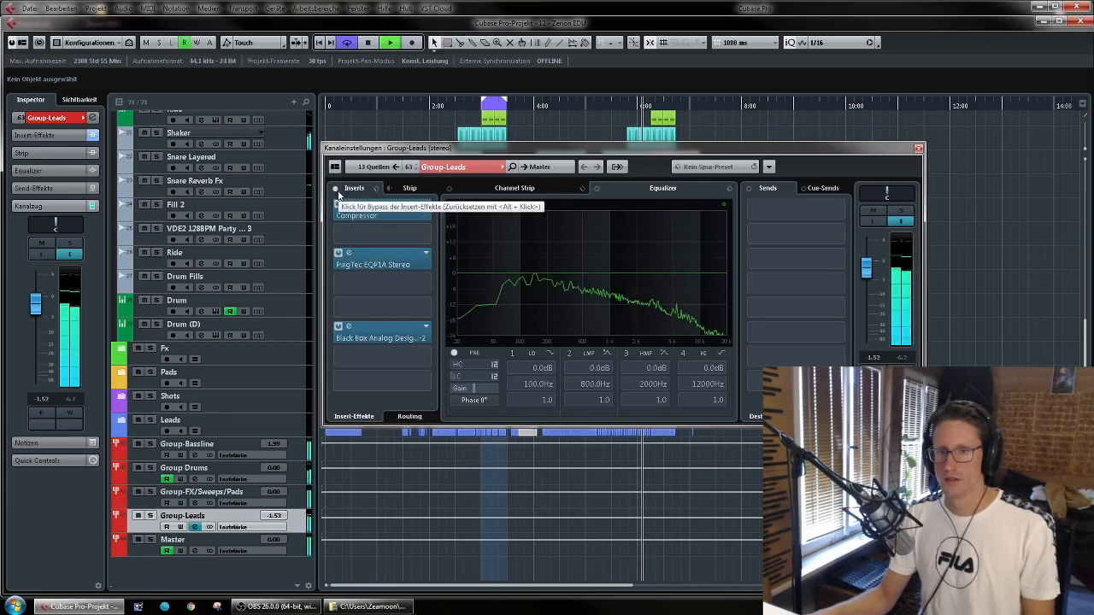
click(335, 189)
click(336, 189)
- Repeat the insert bypass comparison in the looped section just after 3:00, then stop playback and close the channel settings
click(491, 107)
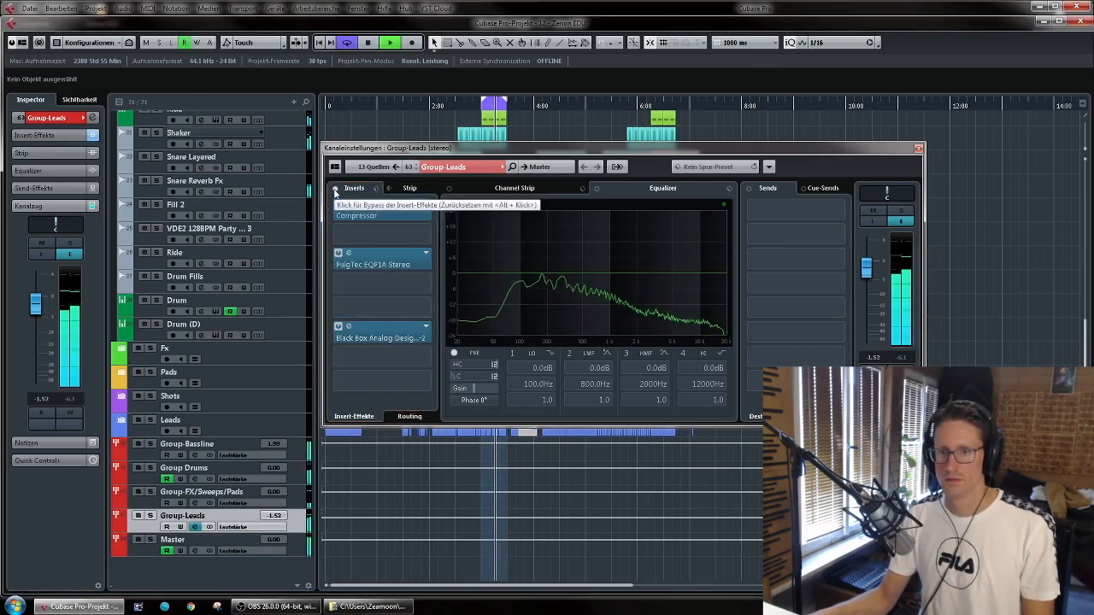
click(335, 189)
click(336, 189)
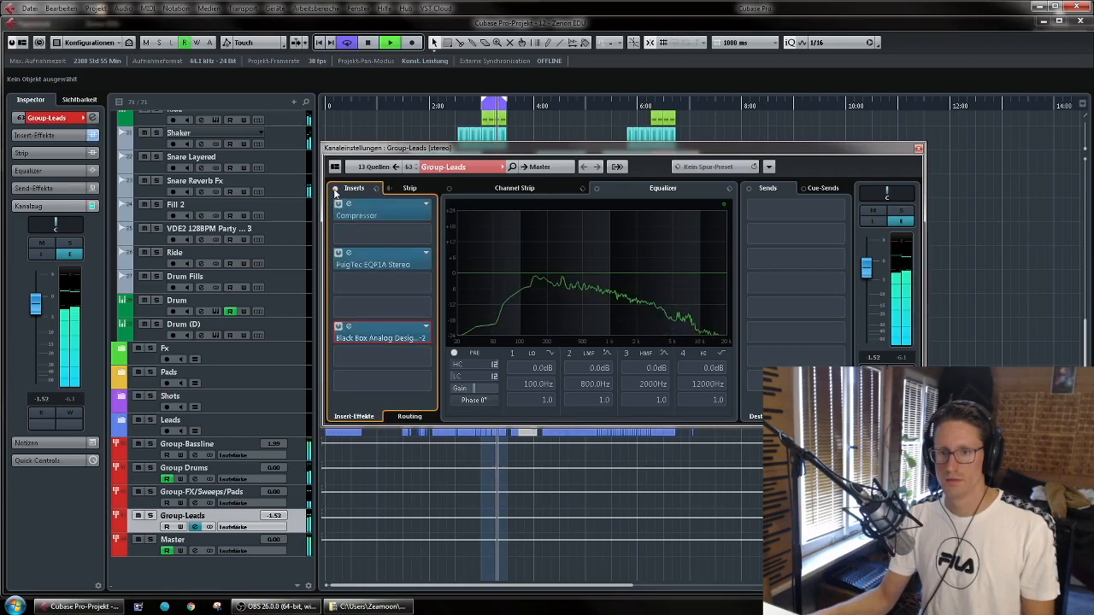
key(space)
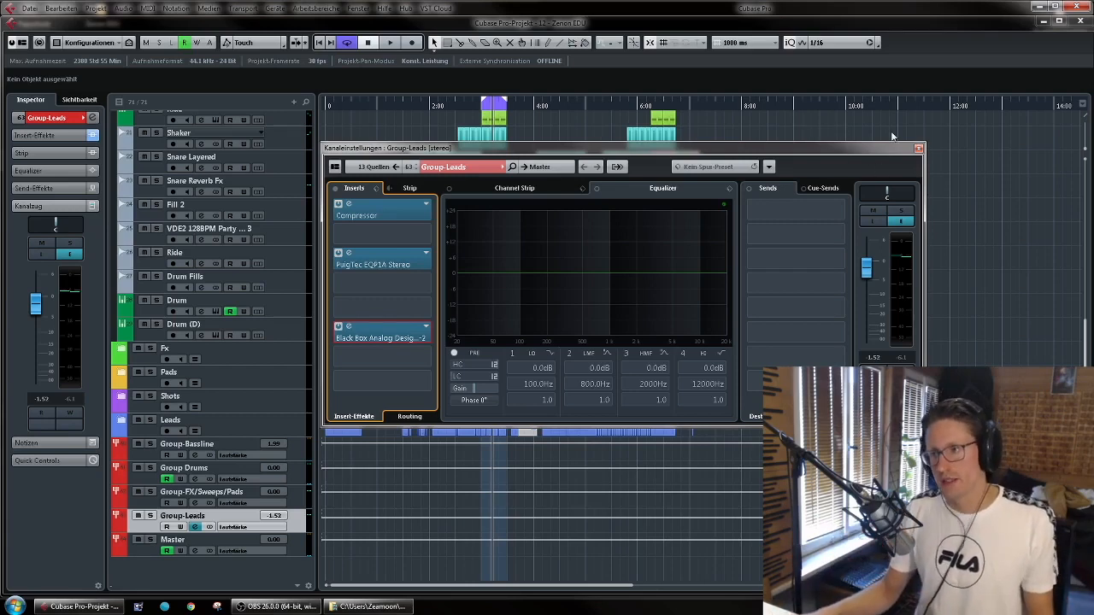
click(918, 149)
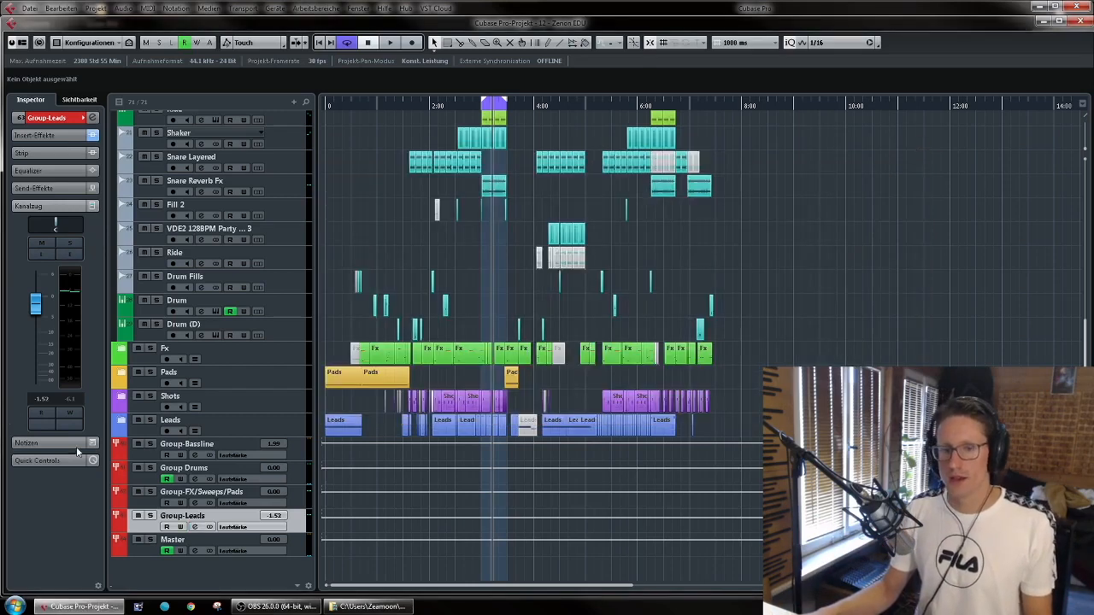
- Add an active send to Stereo Ehc in the second send slot of Group-Leads at a level of -26.0, then close the channel settings
click(69, 254)
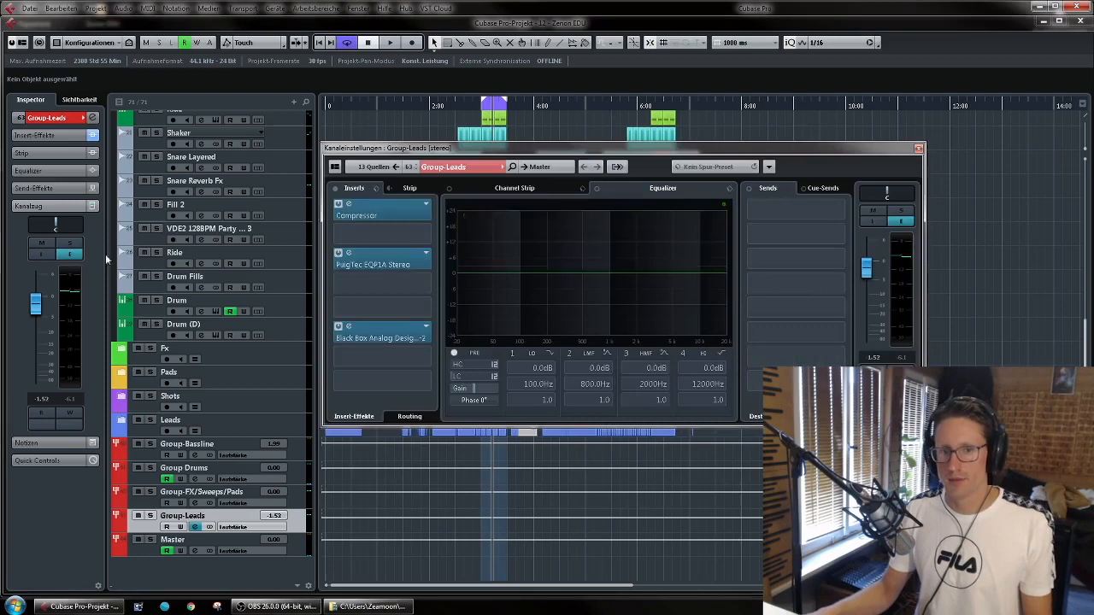
click(839, 233)
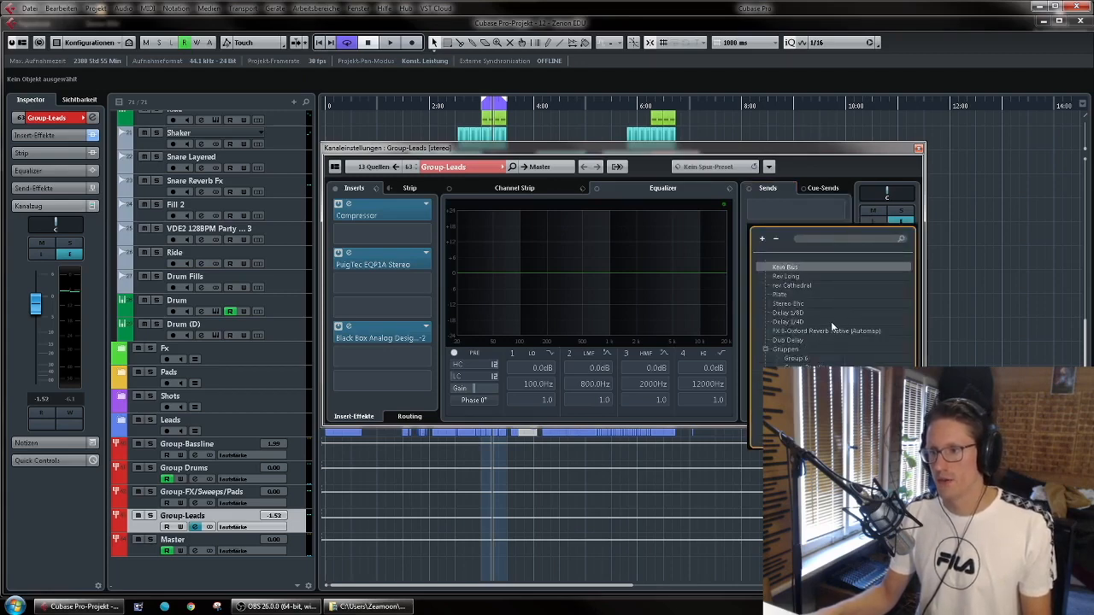
click(788, 304)
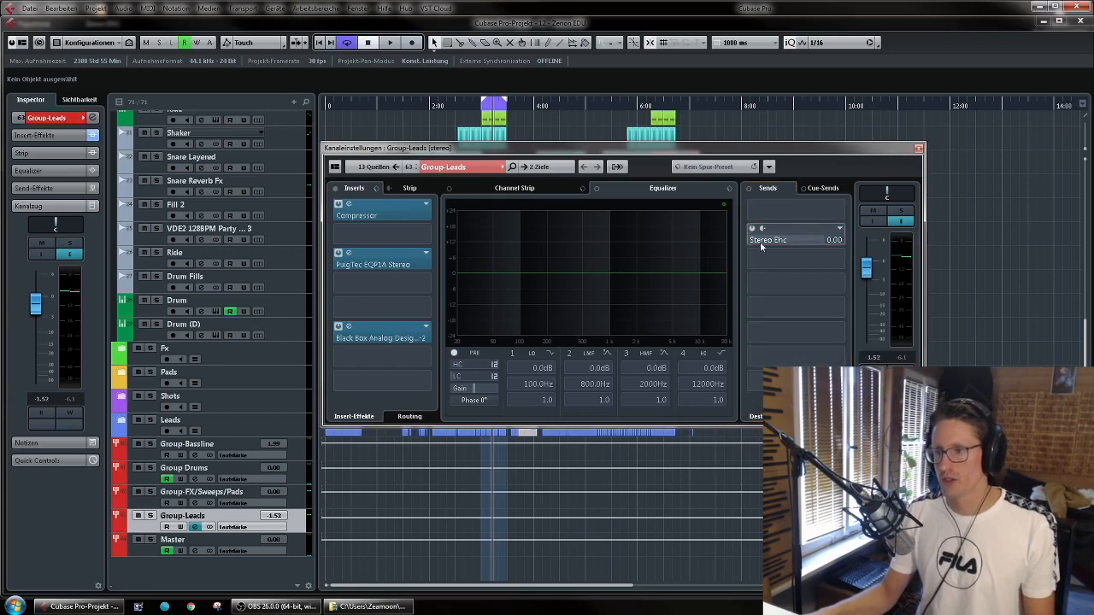
key(space)
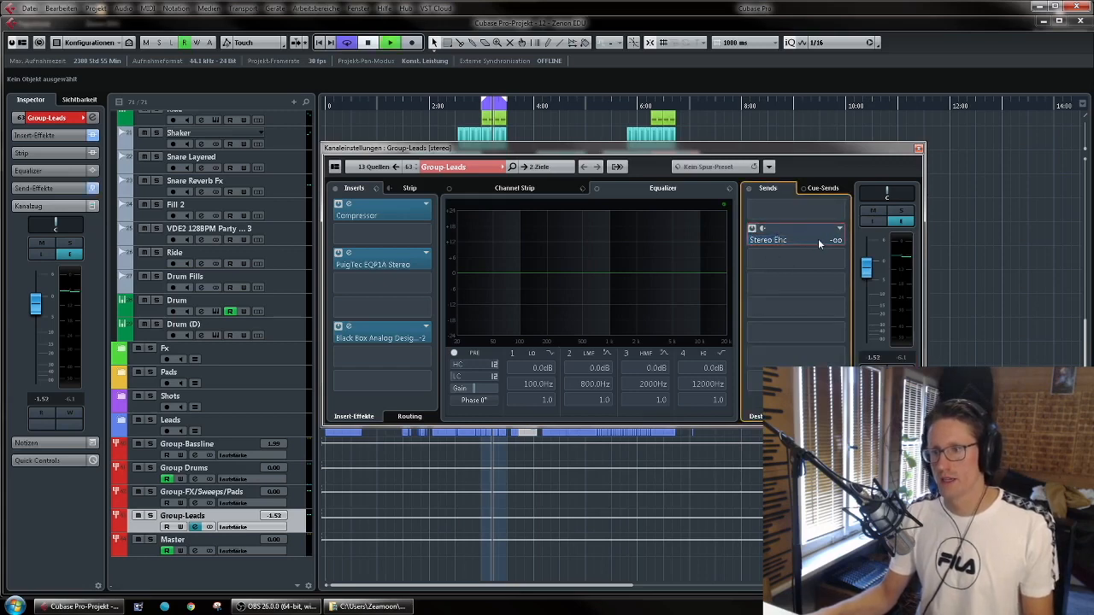
mouse_move(759, 241)
mouse_down()
mouse_move(847, 234)
mouse_move(753, 239)
mouse_move(773, 240)
mouse_up()
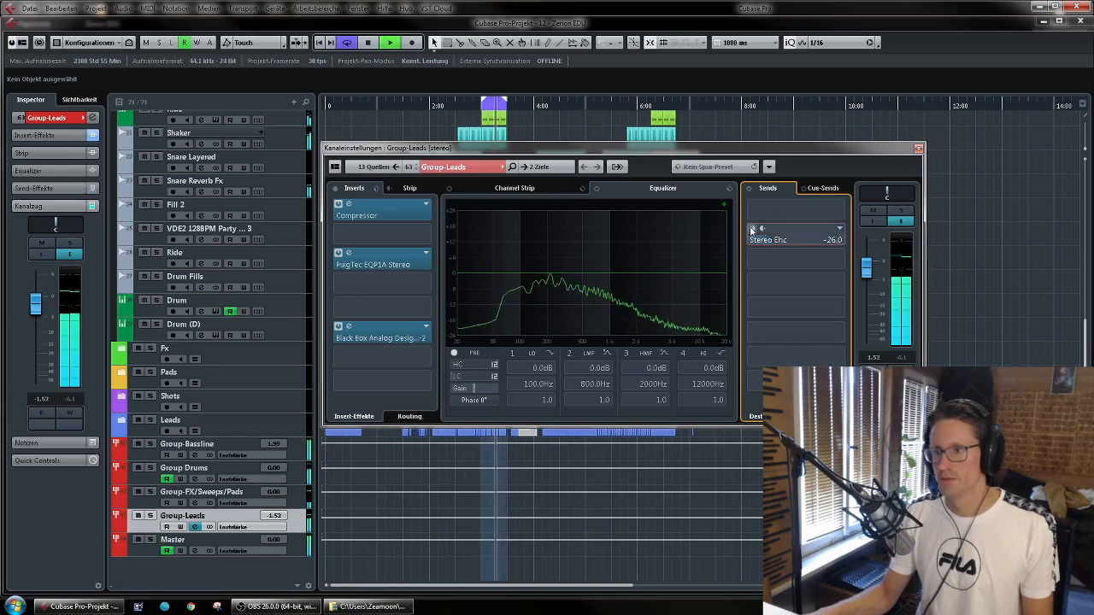
click(917, 152)
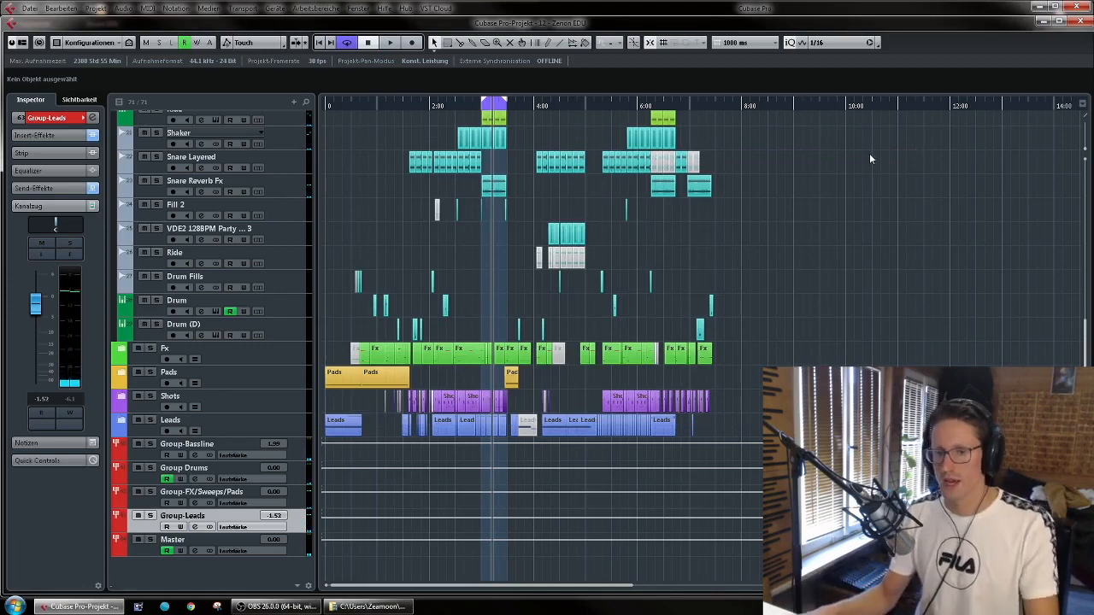